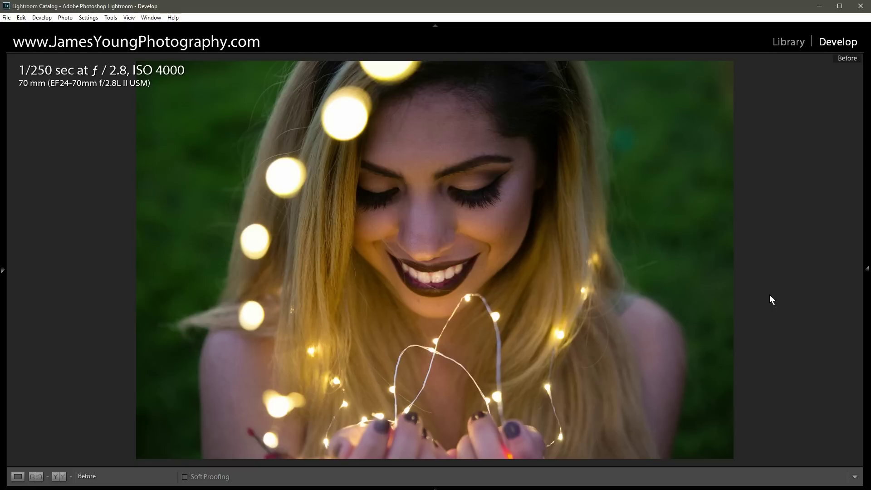
- Switch from the Before view to the edited After view, then reset the portrait to its original
{"action": "key", "text": "backslash"}
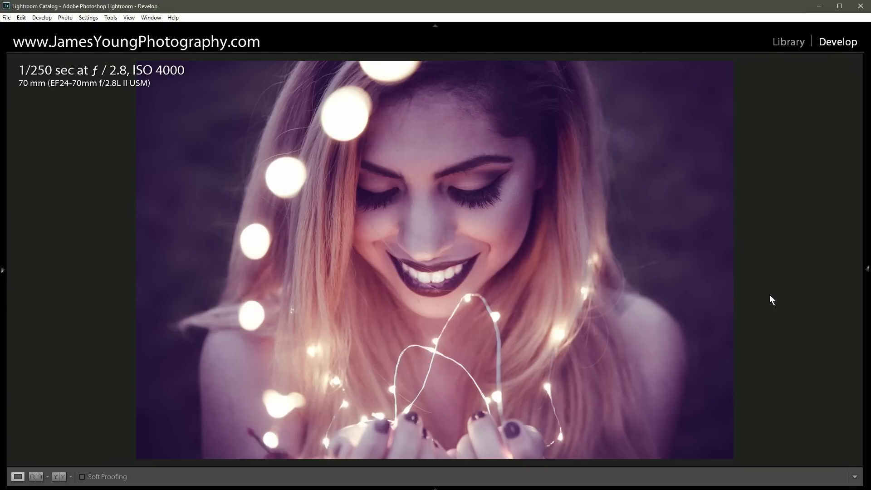
{"action": "mouse_move", "coordinate": [867, 254]}
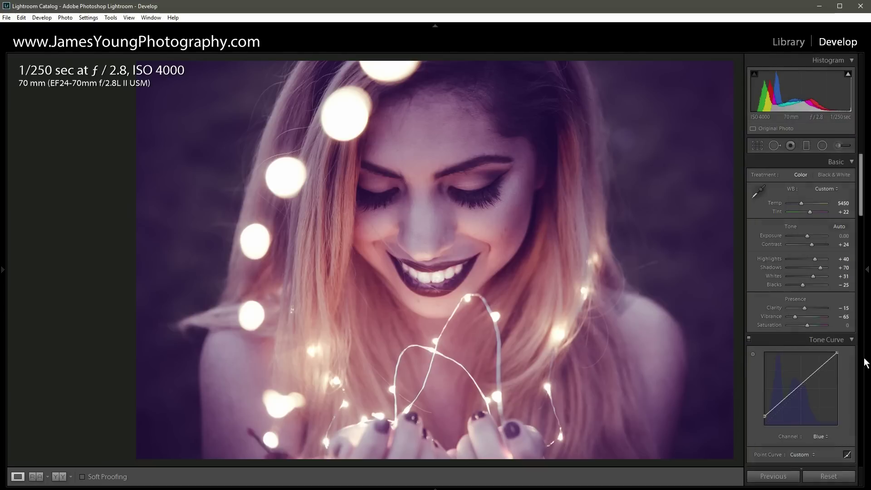
{"action": "left_click", "coordinate": [836, 477]}
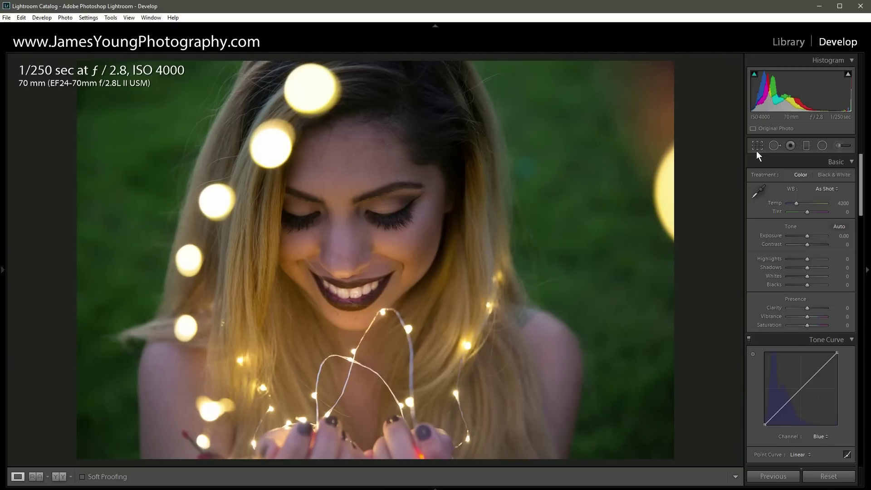
- Crop the portrait a little tighter around the woman, keeping the original aspect ratio
{"action": "left_click", "coordinate": [756, 151]}
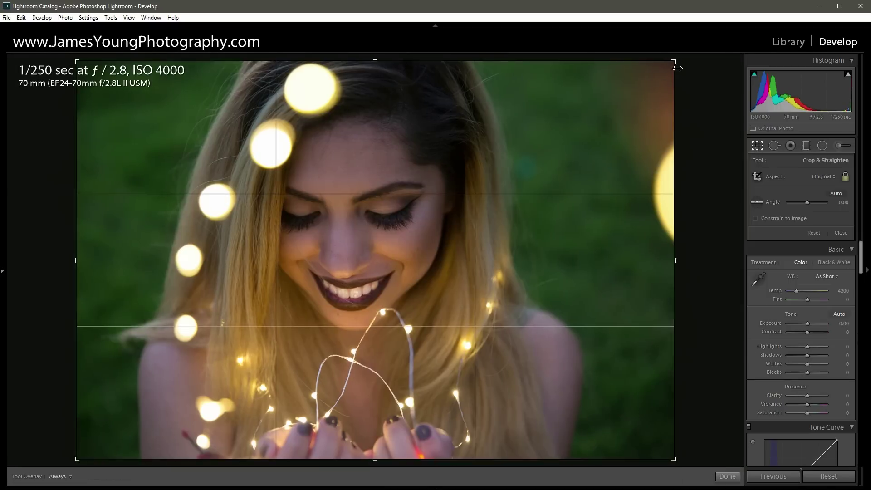
{"action": "left_click_drag", "start_coordinate": [675, 62], "coordinate": [655, 60]}
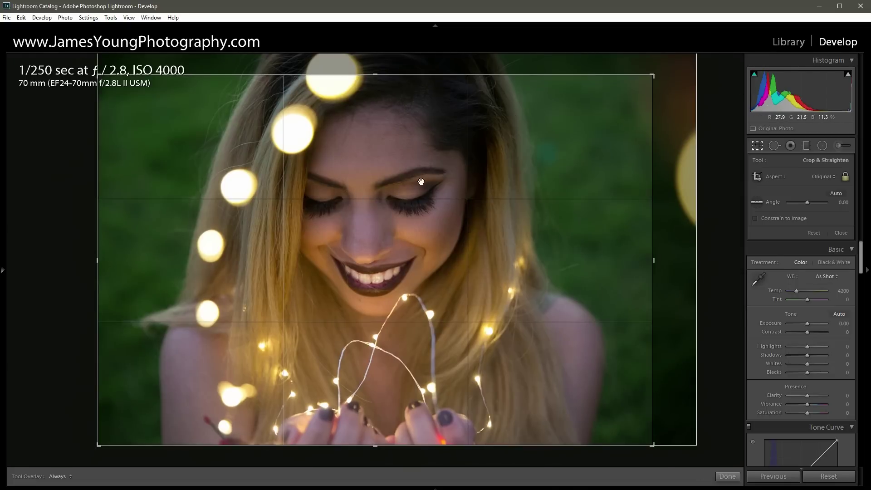
{"action": "left_click", "coordinate": [758, 148]}
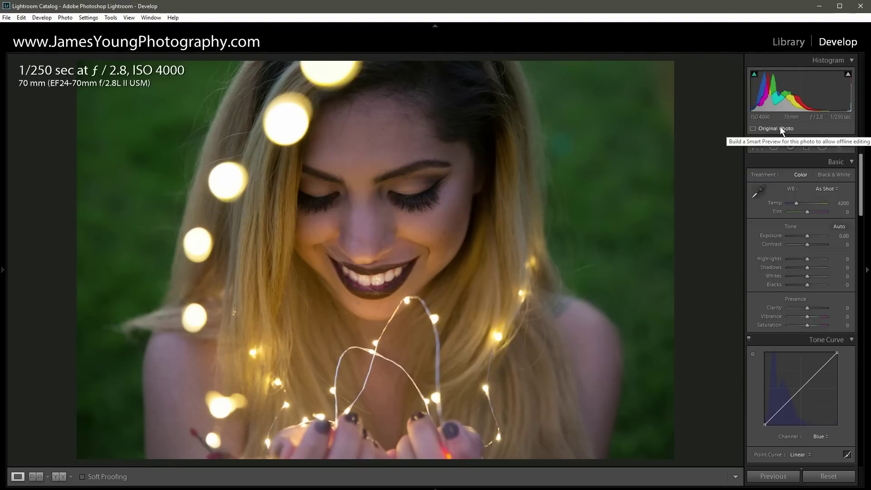
{"action": "left_click_drag", "start_coordinate": [862, 165], "coordinate": [862, 186]}
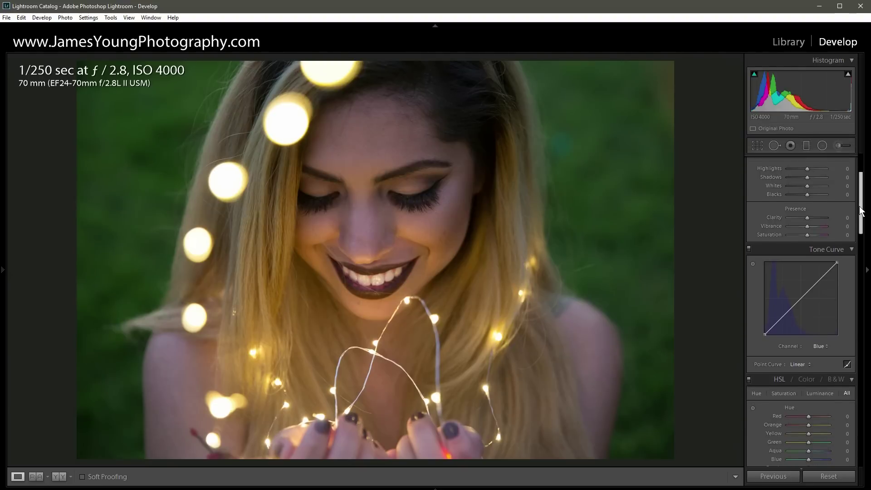
- Apply the Medium Contrast point curve in the Tone Curve panel
{"action": "left_click", "coordinate": [794, 364]}
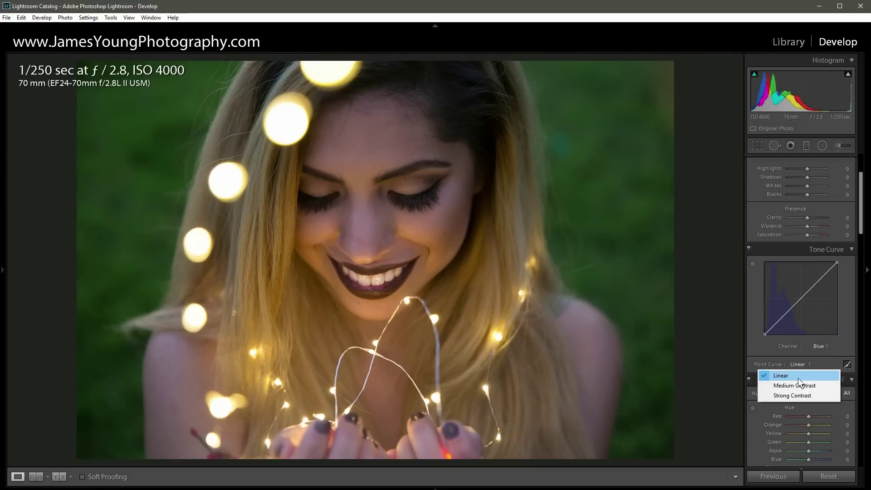
{"action": "left_click", "coordinate": [799, 386]}
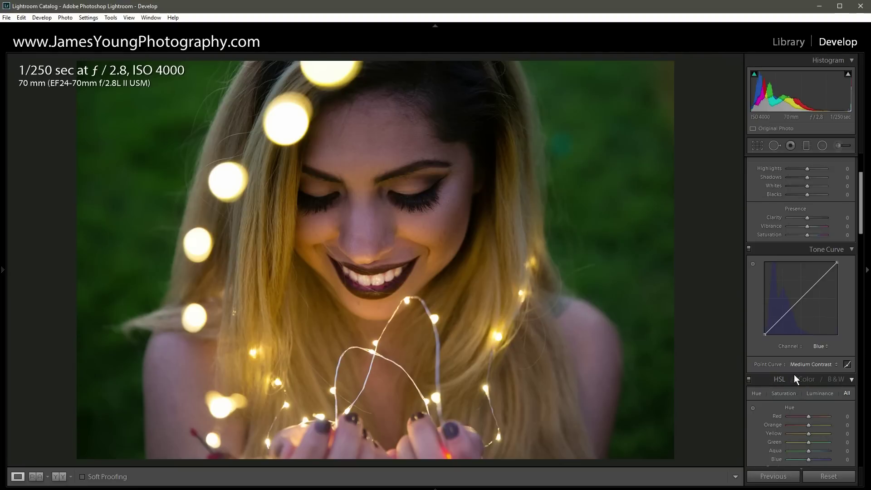
{"action": "left_click_drag", "start_coordinate": [861, 224], "coordinate": [854, 204]}
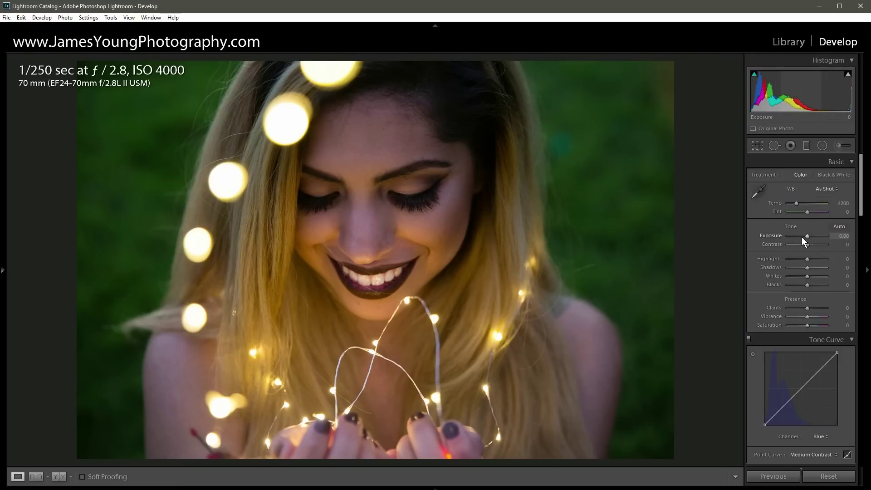
- Set Contrast +25, Highlights +40, Shadows +70, Whites +30, Blacks −25 and Clarity −15
{"action": "key", "text": "Up"}
{"action": "key", "text": "Up"}
{"action": "key", "text": "Up"}
{"action": "key", "text": "Up"}
{"action": "key", "text": "Up"}
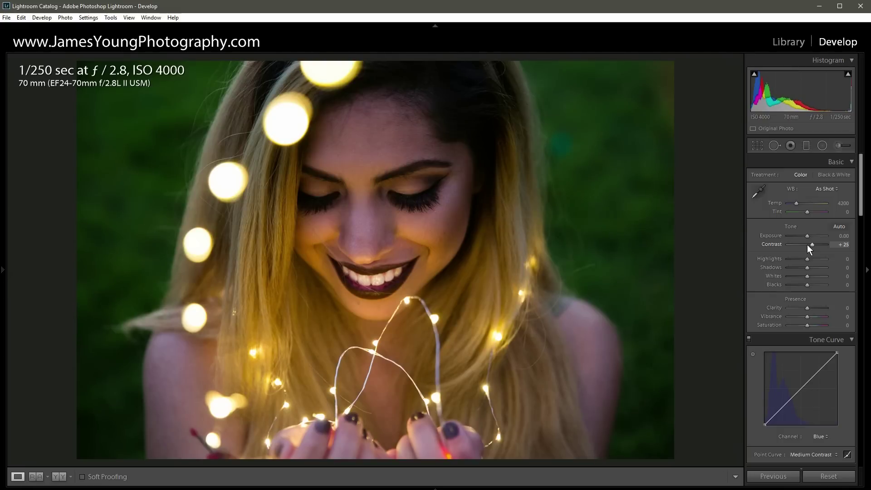
{"action": "key", "text": "Up"}
{"action": "key", "text": "Up"}
{"action": "key", "text": "Up"}
{"action": "key", "text": "Up"}
{"action": "key", "text": "Up"}
{"action": "key", "text": "Up"}
{"action": "key", "text": "Up"}
{"action": "key", "text": "Up"}
{"action": "key", "text": "Up"}
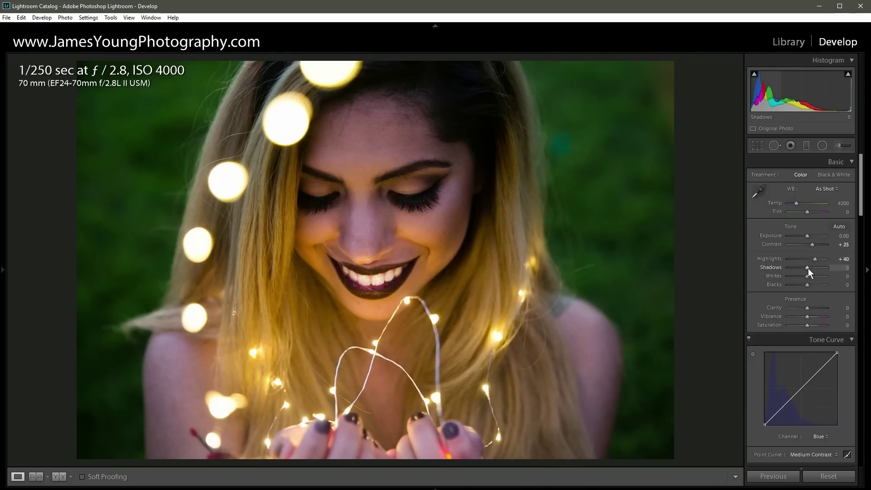
{"action": "key", "text": "Up"}
{"action": "key", "text": "Up"}
{"action": "key", "text": "Up"}
{"action": "key", "text": "Up"}
{"action": "key", "text": "Up"}
{"action": "key", "text": "Up"}
{"action": "key", "text": "Up"}
{"action": "key", "text": "Up"}
{"action": "key", "text": "Up"}
{"action": "key", "text": "Up"}
{"action": "key", "text": "Up"}
{"action": "key", "text": "Up"}
{"action": "key", "text": "Up"}
{"action": "key", "text": "Up"}
{"action": "key", "text": "Up"}
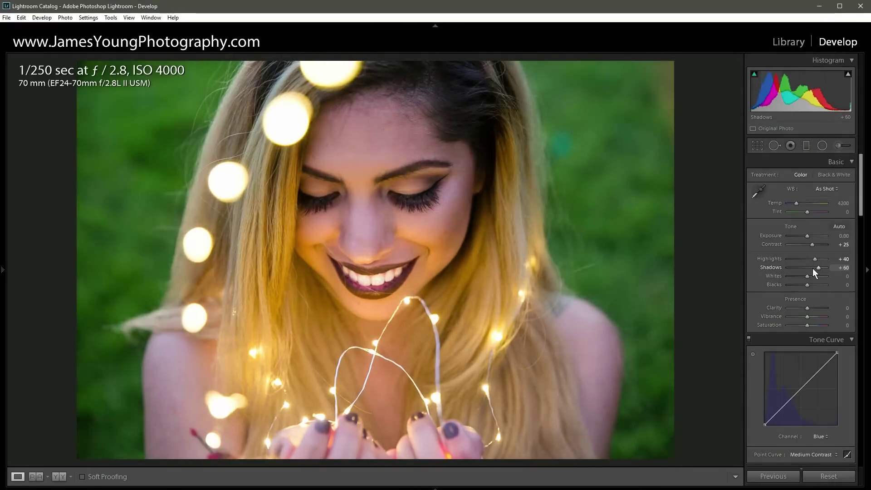
{"action": "key", "text": "Down"}
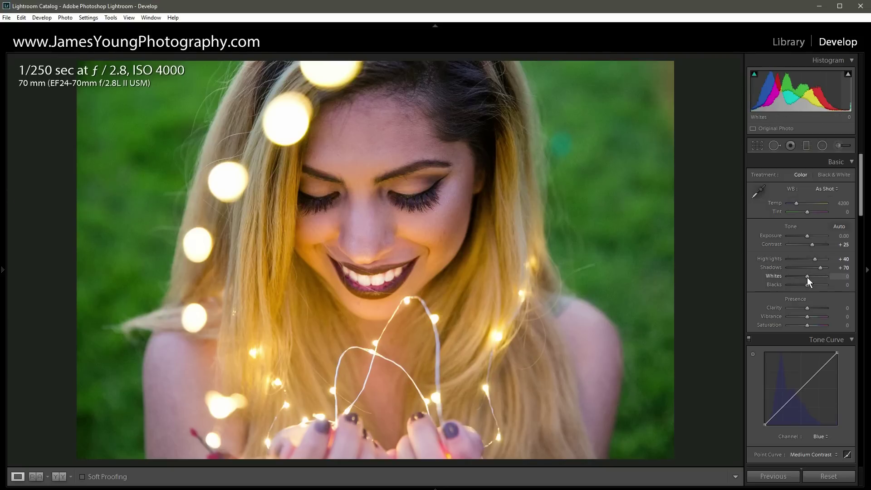
{"action": "scroll", "coordinate": [807, 277], "scroll_direction": "up", "scroll_amount": 5}
{"action": "scroll", "coordinate": [807, 286], "scroll_direction": "down", "scroll_amount": 5}
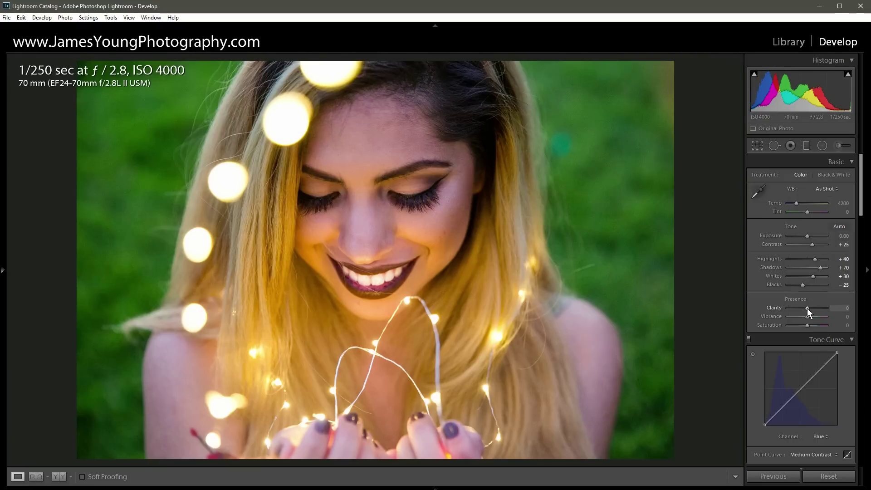
{"action": "key", "text": "Down"}
{"action": "key", "text": "Down"}
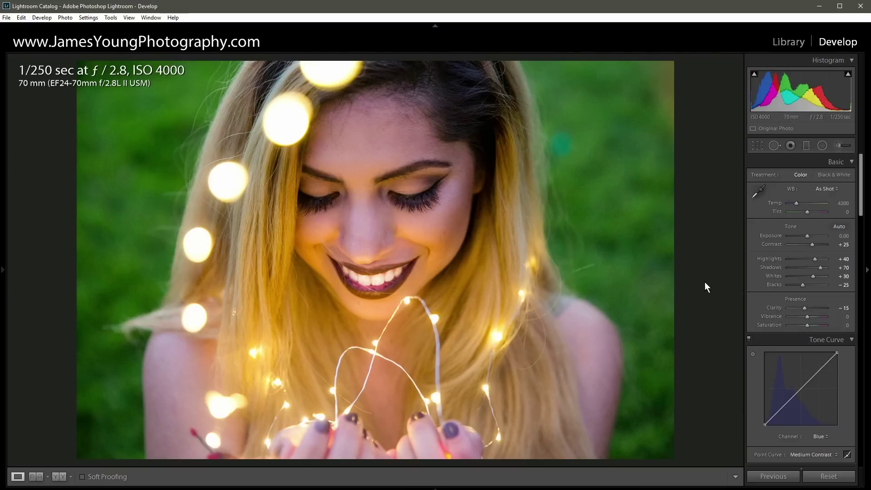
- Preview Clarity at +60, then settle it at −15 for a softer look
{"action": "left_click", "coordinate": [819, 309]}
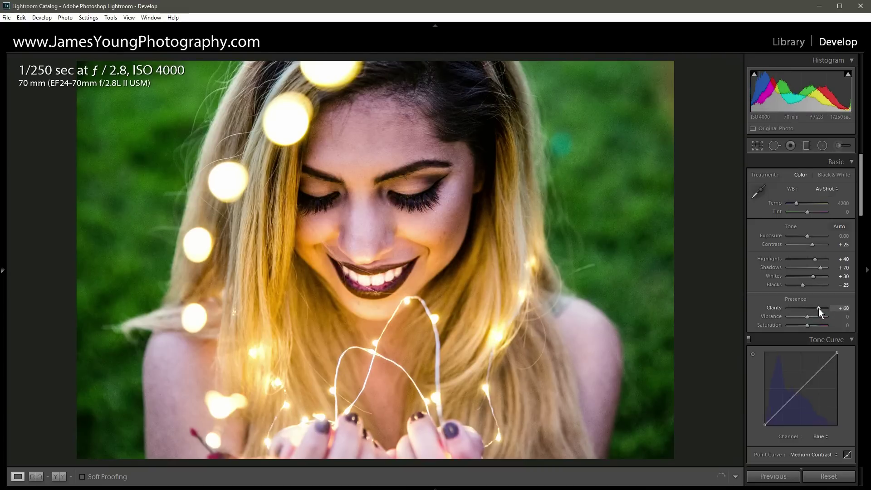
{"action": "key", "text": "ctrl+z"}
{"action": "key", "text": "Up"}
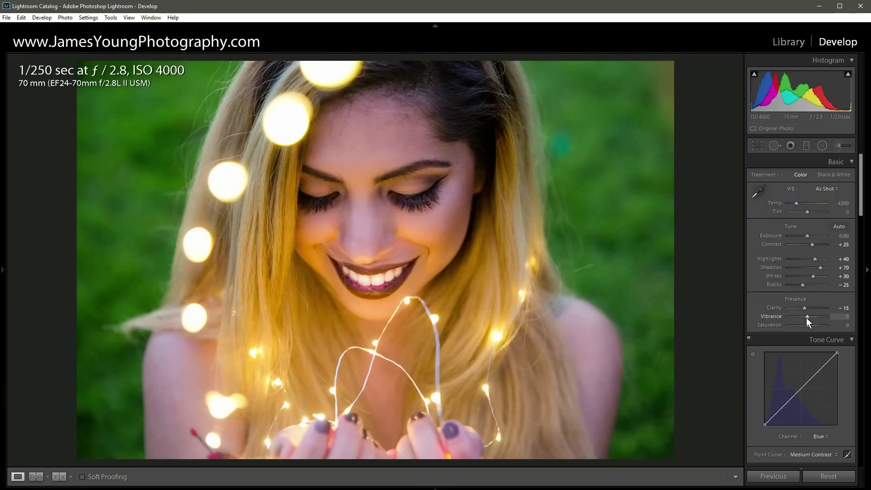
- Lower Vibrance to −65 to mute the portrait's colours
{"action": "key", "text": "Down"}
{"action": "key", "text": "Down"}
{"action": "key", "text": "Down"}
{"action": "key", "text": "Down"}
{"action": "key", "text": "Down"}
{"action": "key", "text": "Down"}
{"action": "key", "text": "Down"}
{"action": "key", "text": "Down"}
{"action": "key", "text": "Down"}
{"action": "key", "text": "Down"}
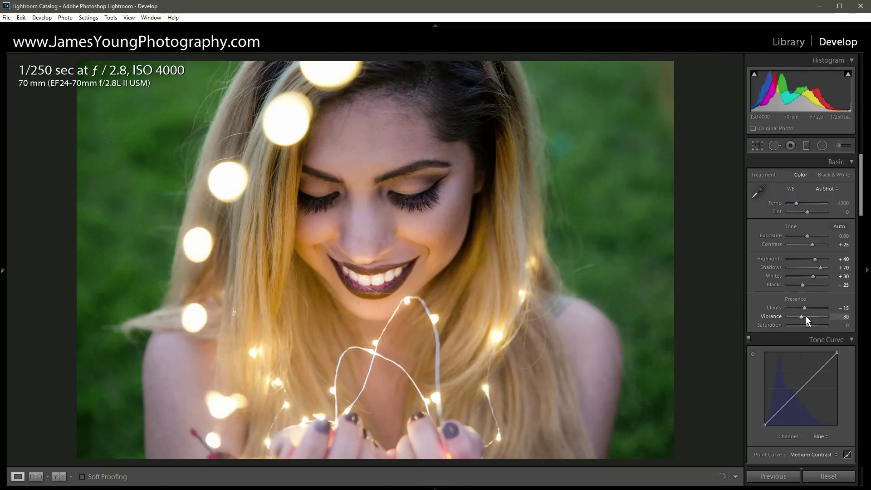
{"action": "key", "text": "Down"}
{"action": "key", "text": "Down"}
{"action": "key", "text": "Down"}
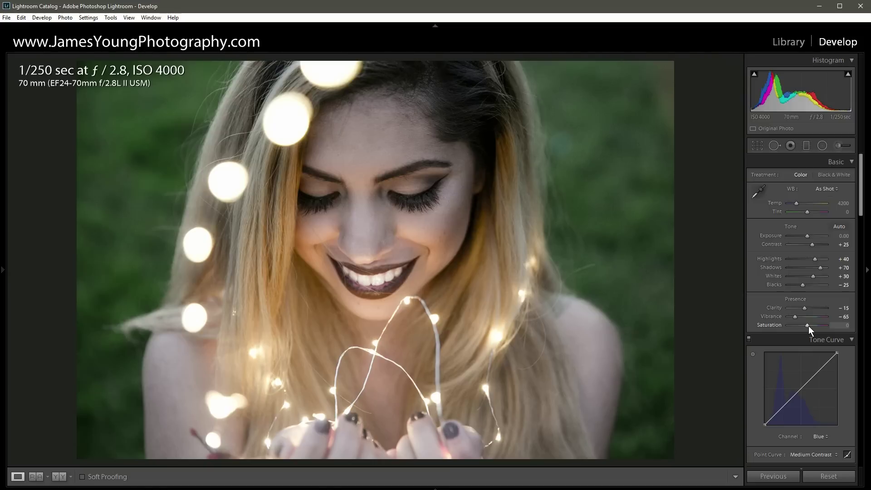
{"action": "left_click_drag", "start_coordinate": [863, 170], "coordinate": [870, 271]}
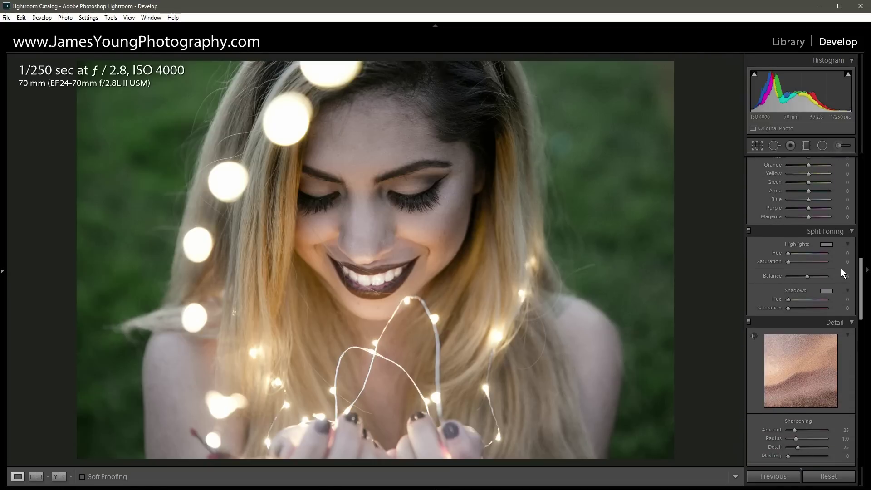
- Adjust the split-toning highlight hue and toggle split toning off and on to compare
{"action": "left_click_drag", "start_coordinate": [784, 255], "coordinate": [789, 255]}
{"action": "scroll", "coordinate": [788, 263], "scroll_direction": "up", "scroll_amount": 2}
{"action": "left_click", "coordinate": [750, 231]}
{"action": "left_click", "coordinate": [749, 231]}
{"action": "left_click", "coordinate": [749, 231]}
{"action": "left_click", "coordinate": [749, 231]}
- Tint the shadows magenta at hue 346, saturation 30, then compare with split toning toggled
{"action": "left_click", "coordinate": [827, 291]}
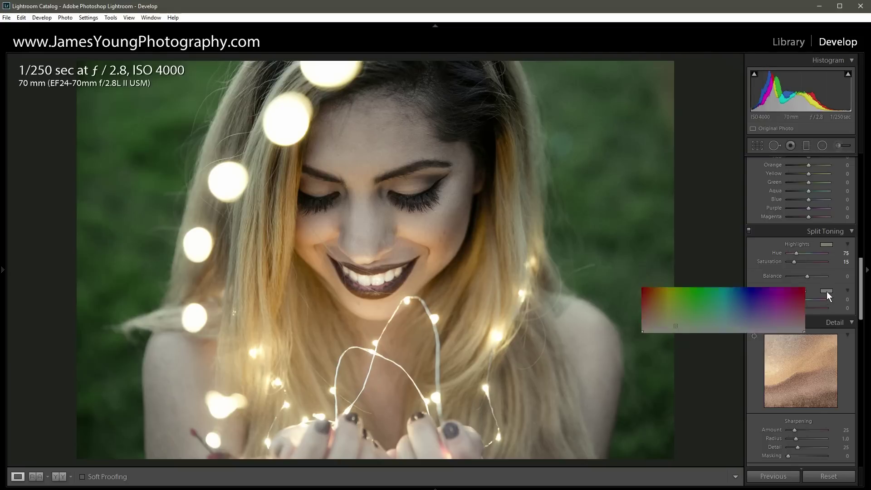
{"action": "left_click", "coordinate": [799, 322]}
{"action": "left_click_drag", "start_coordinate": [799, 322], "coordinate": [799, 324]}
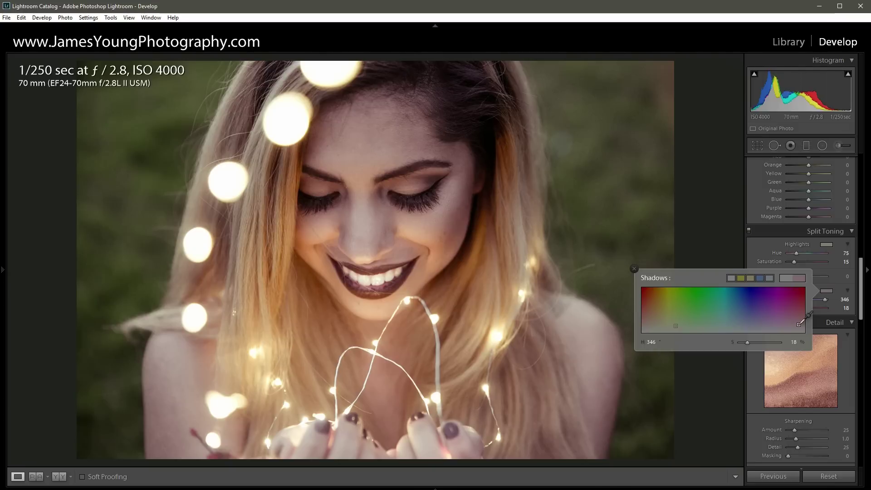
{"action": "left_click_drag", "start_coordinate": [800, 324], "coordinate": [800, 322]}
{"action": "left_click", "coordinate": [850, 312]}
{"action": "left_click_drag", "start_coordinate": [796, 308], "coordinate": [797, 308]}
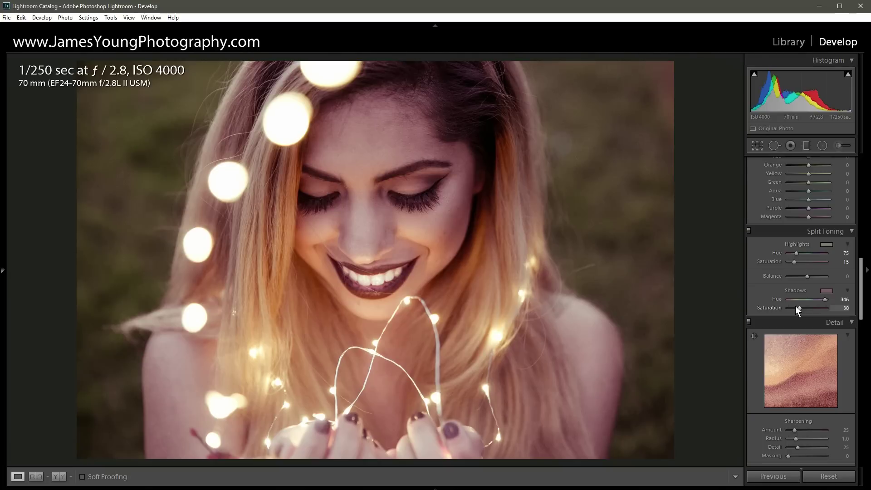
{"action": "left_click", "coordinate": [749, 231]}
{"action": "left_click", "coordinate": [749, 231]}
- Desaturate yellows to −25 and strongly desaturate the green background to −50
{"action": "scroll", "coordinate": [849, 295], "scroll_direction": "up", "scroll_amount": 5}
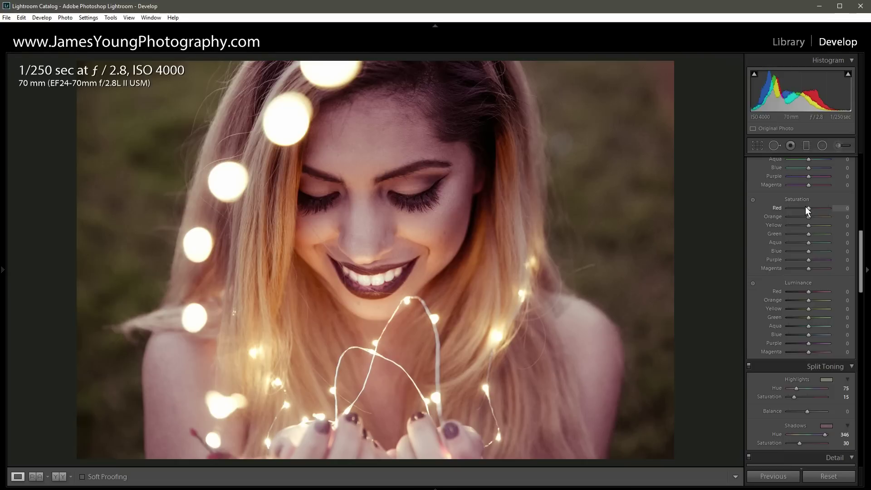
{"action": "scroll", "coordinate": [809, 207], "scroll_direction": "down", "scroll_amount": 5}
{"action": "left_click_drag", "start_coordinate": [810, 225], "coordinate": [811, 225]}
{"action": "key", "text": "shift+Down"}
{"action": "key", "text": "shift+Down"}
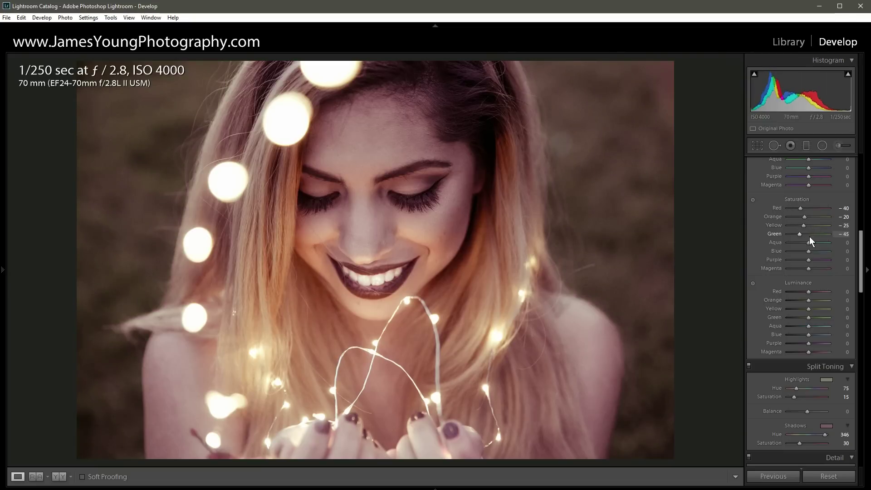
{"action": "key", "text": "shift+Down"}
{"action": "double_click", "coordinate": [799, 235]}
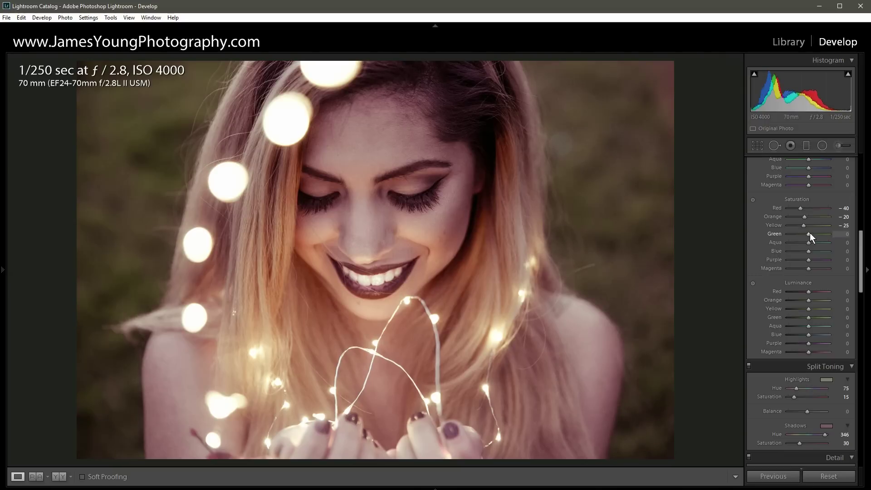
{"action": "mouse_move", "coordinate": [809, 234]}
{"action": "left_mouse_down"}
{"action": "mouse_move", "coordinate": [835, 234]}
{"action": "mouse_move", "coordinate": [783, 239]}
{"action": "mouse_move", "coordinate": [798, 234]}
{"action": "left_mouse_up"}
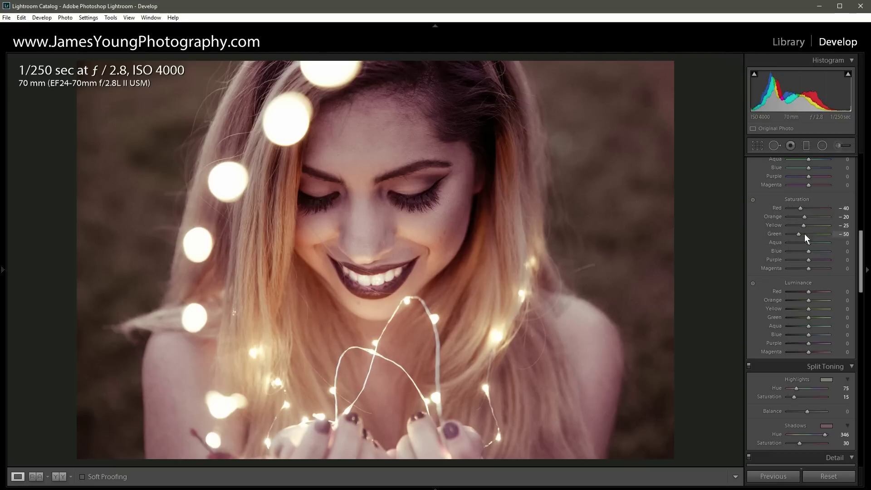
- Reduce Orange saturation to −30 and toggle HSL off and on to compare
{"action": "mouse_move", "coordinate": [805, 217]}
{"action": "left_mouse_down"}
{"action": "mouse_move", "coordinate": [794, 217]}
{"action": "mouse_move", "coordinate": [819, 214]}
{"action": "mouse_move", "coordinate": [792, 214]}
{"action": "mouse_move", "coordinate": [823, 213]}
{"action": "mouse_move", "coordinate": [783, 216]}
{"action": "mouse_move", "coordinate": [819, 216]}
{"action": "mouse_move", "coordinate": [802, 209]}
{"action": "left_mouse_up"}
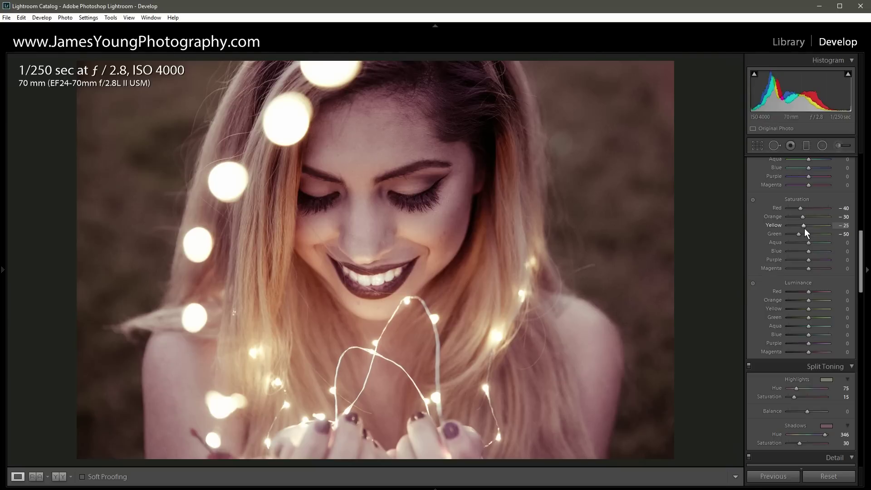
{"action": "scroll", "coordinate": [805, 228], "scroll_direction": "up", "scroll_amount": 3}
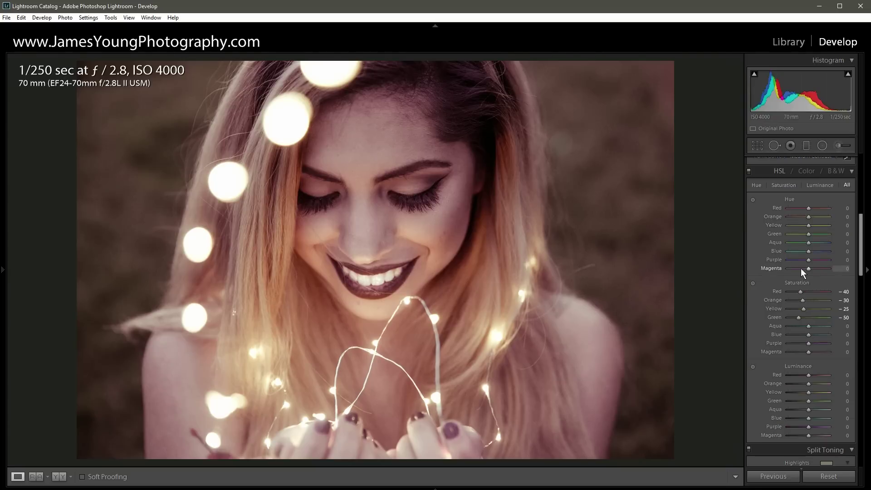
{"action": "left_click", "coordinate": [749, 171]}
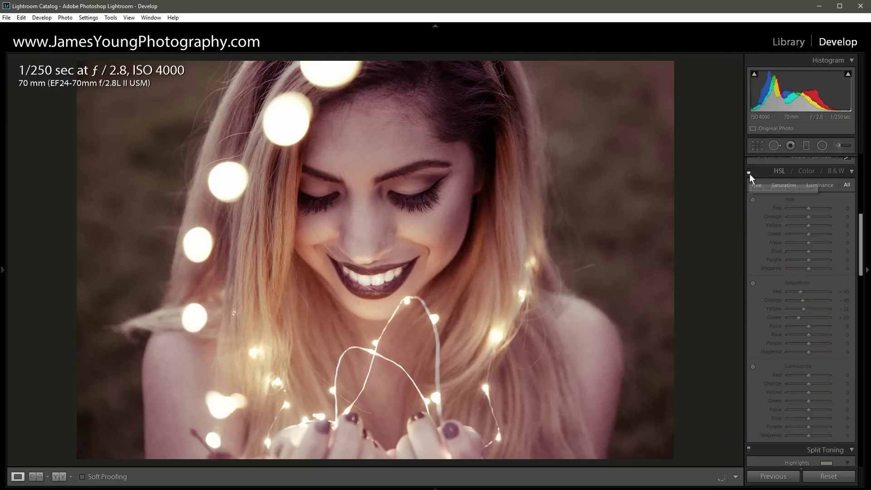
{"action": "left_click", "coordinate": [750, 173]}
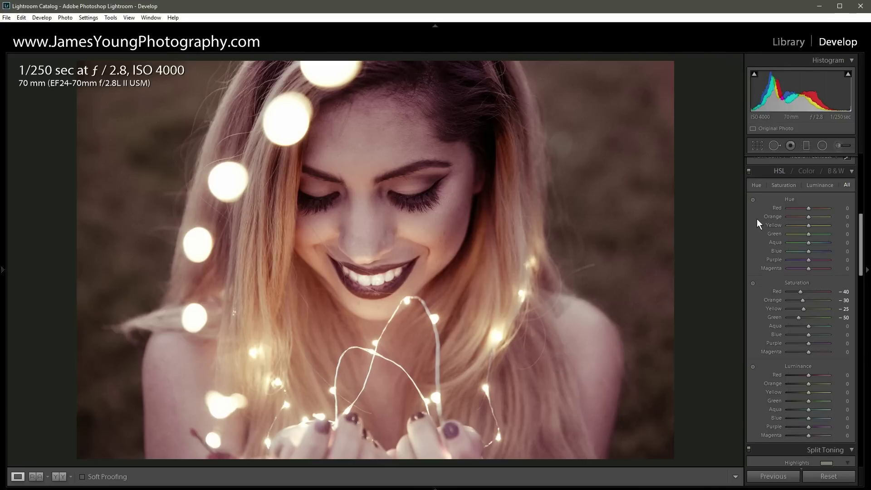
{"action": "scroll", "coordinate": [758, 222], "scroll_direction": "up", "scroll_amount": 5}
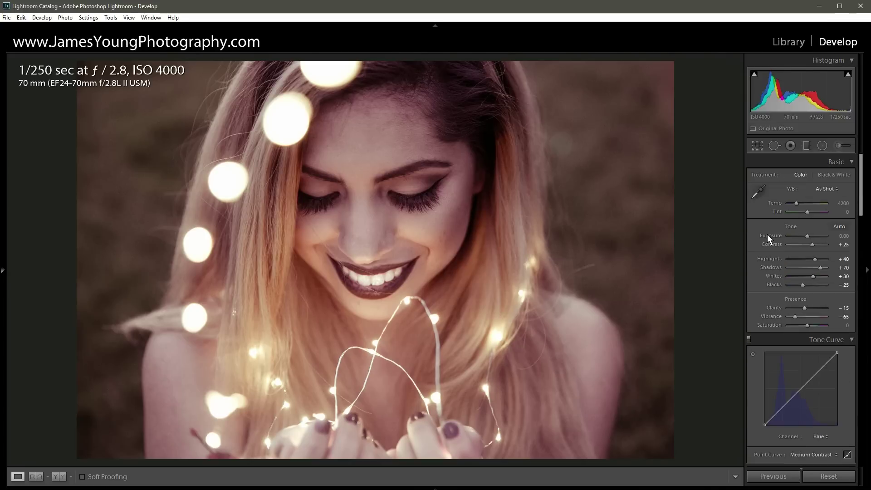
{"action": "scroll", "coordinate": [767, 240], "scroll_direction": "down", "scroll_amount": 6}
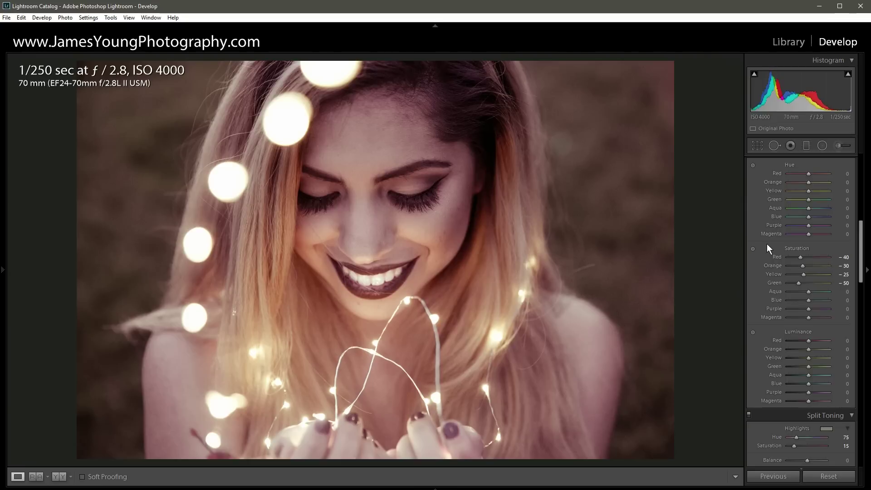
{"action": "left_click_drag", "start_coordinate": [861, 241], "coordinate": [861, 207]}
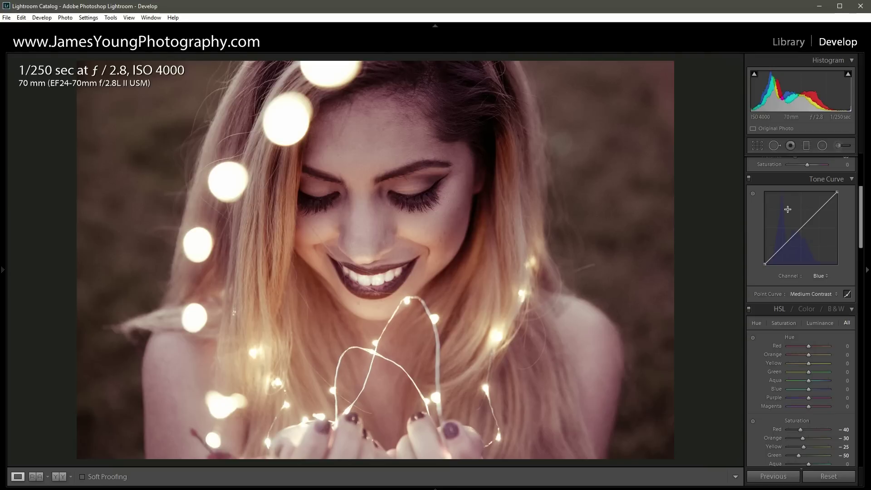
- On the Red tone curve, lower the midpoint slightly and lift the black point to about 4.3%
{"action": "left_click", "coordinate": [819, 277]}
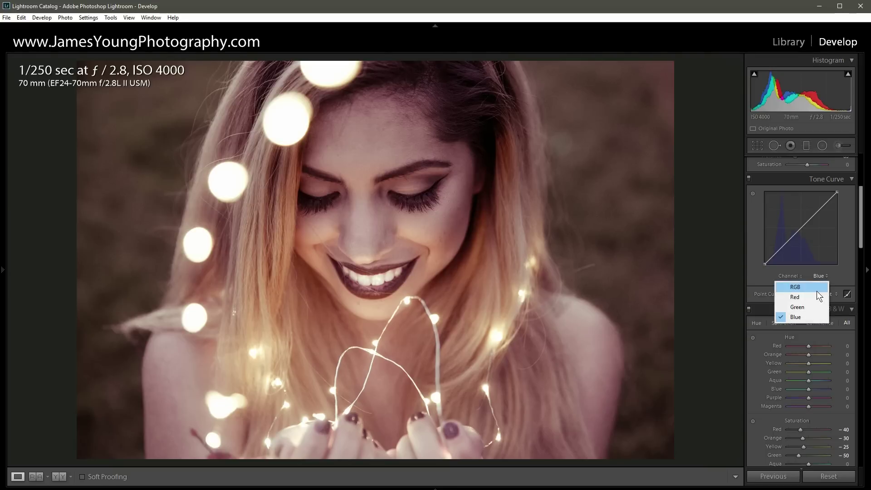
{"action": "left_click", "coordinate": [797, 297]}
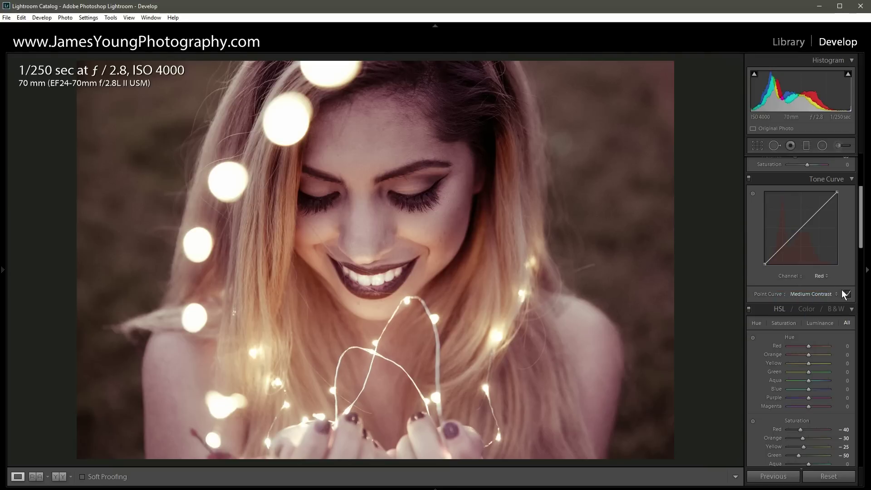
{"action": "left_click", "coordinate": [801, 230]}
{"action": "left_click_drag", "start_coordinate": [801, 229], "coordinate": [802, 236]}
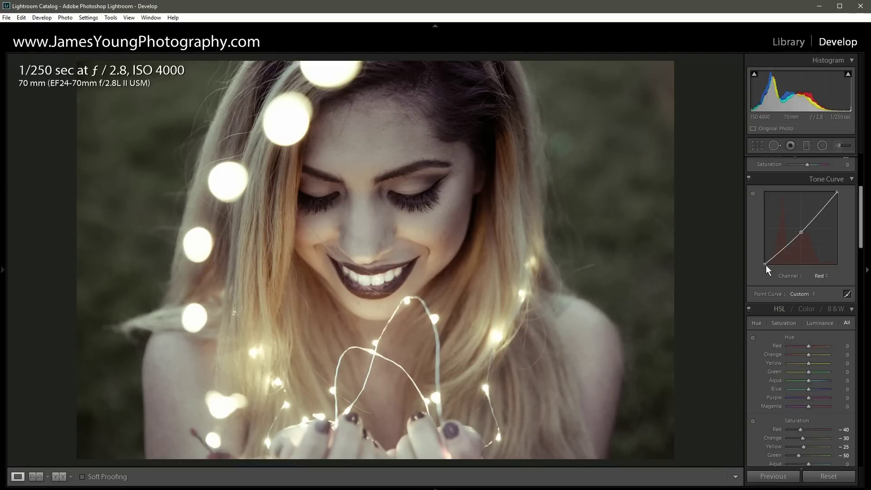
{"action": "left_click_drag", "start_coordinate": [765, 264], "coordinate": [765, 261]}
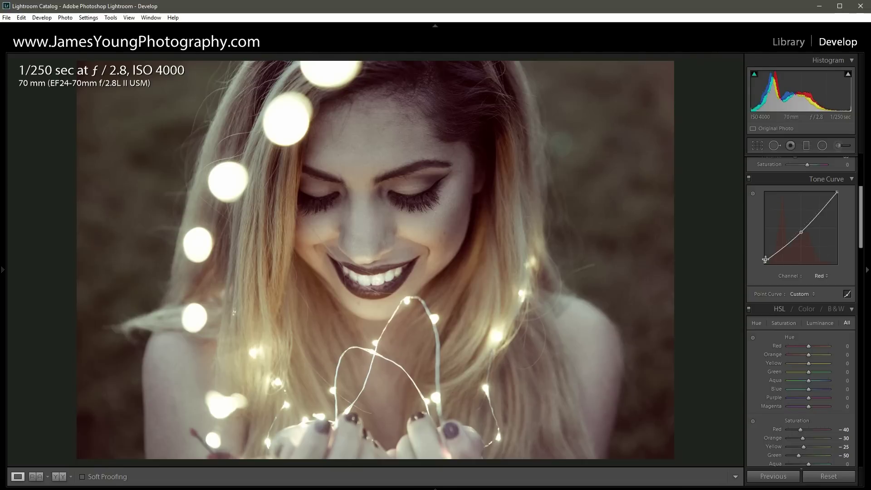
{"action": "left_click", "coordinate": [825, 275]}
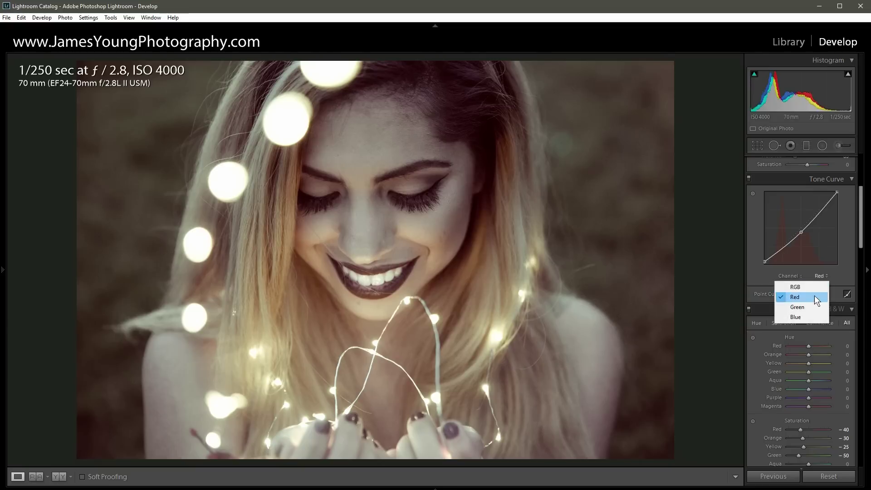
- Pull the Green curve's midtones down slightly and lift the Blue curve's black point
{"action": "left_click", "coordinate": [805, 306]}
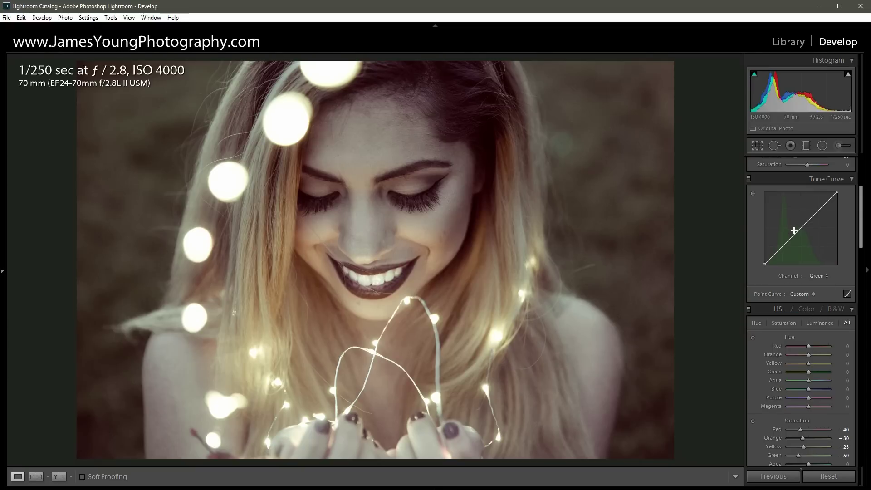
{"action": "left_click_drag", "start_coordinate": [801, 230], "coordinate": [801, 232]}
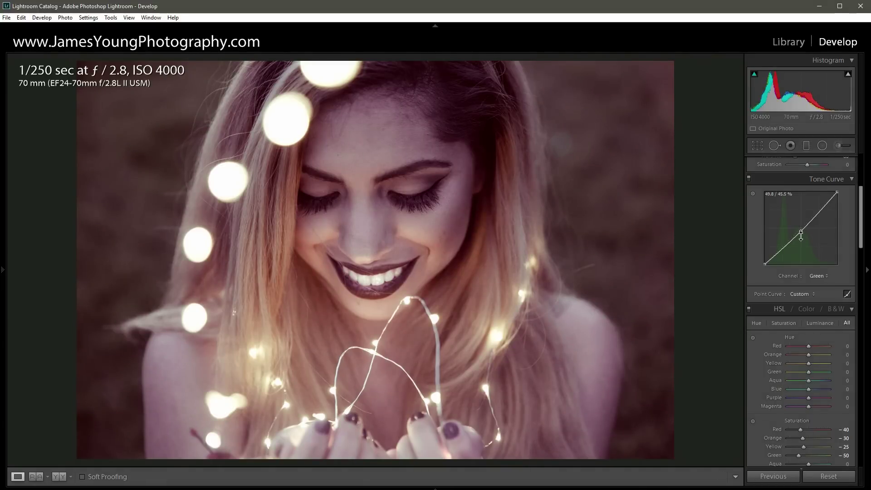
{"action": "left_click", "coordinate": [821, 277]}
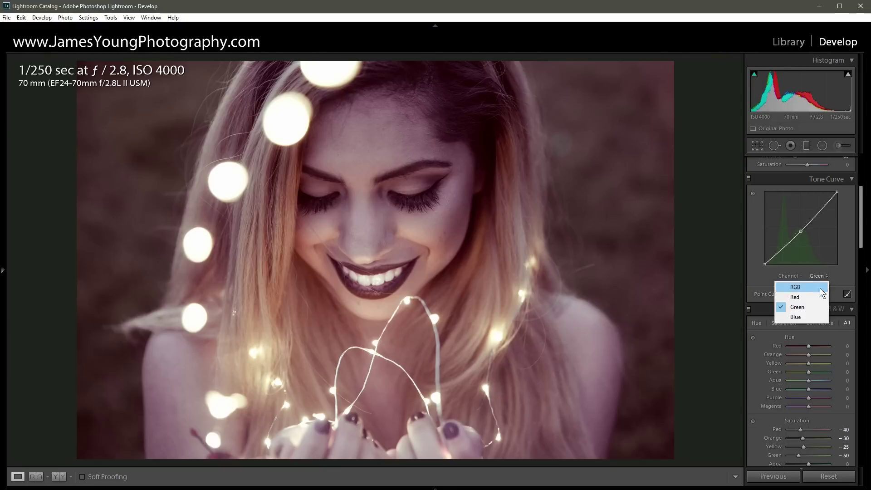
{"action": "left_click", "coordinate": [807, 315]}
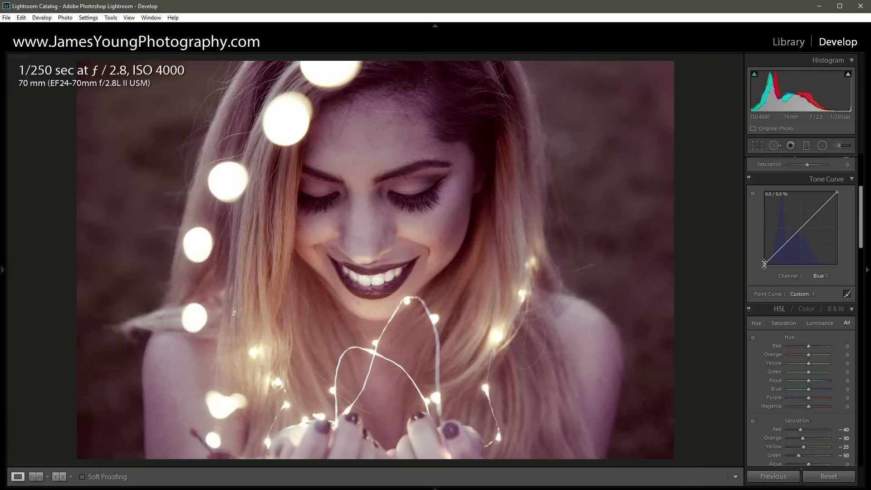
{"action": "left_click_drag", "start_coordinate": [765, 265], "coordinate": [765, 256]}
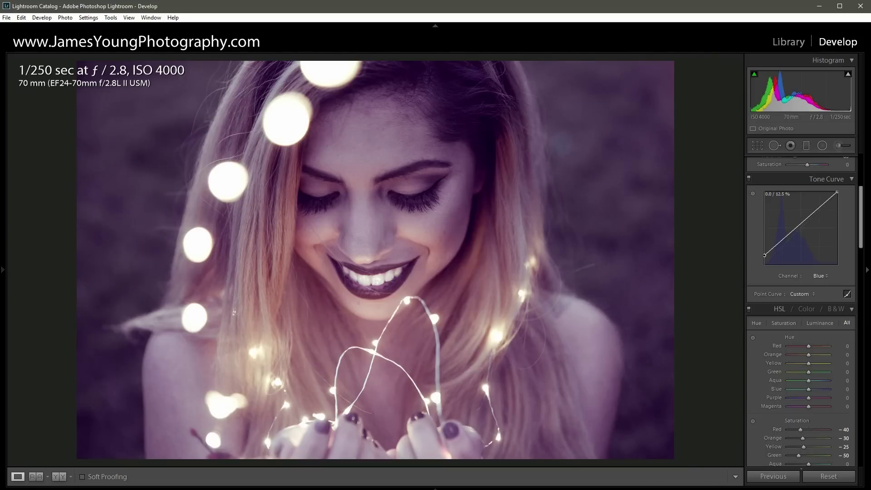
{"action": "left_click_drag", "start_coordinate": [765, 256], "coordinate": [765, 255]}
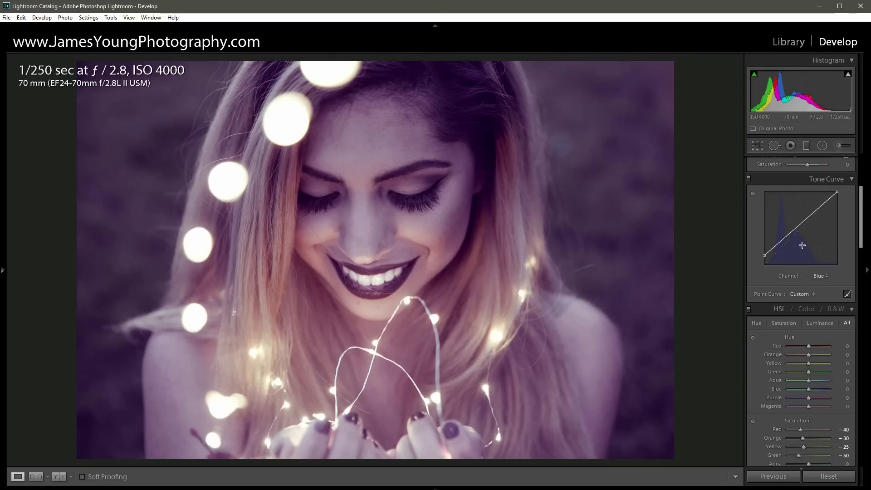
- Toggle the tone curve off and on to compare the faded purple look
{"action": "left_click", "coordinate": [749, 178]}
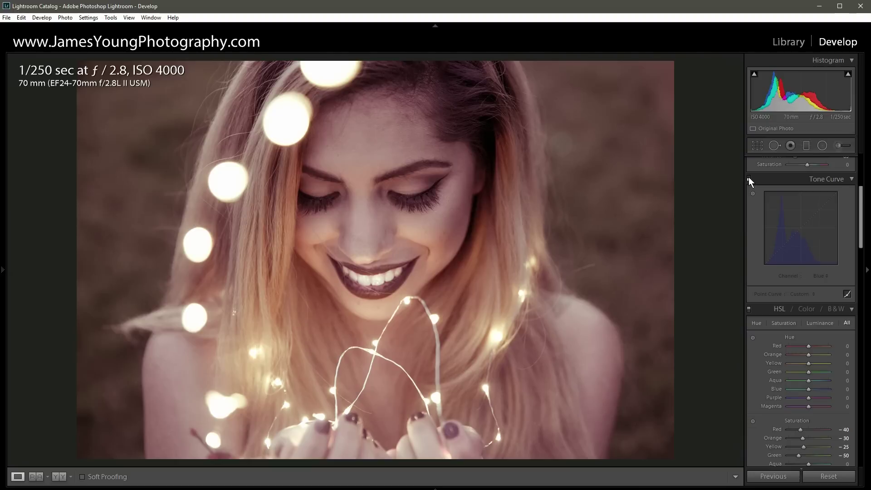
{"action": "left_click", "coordinate": [749, 178]}
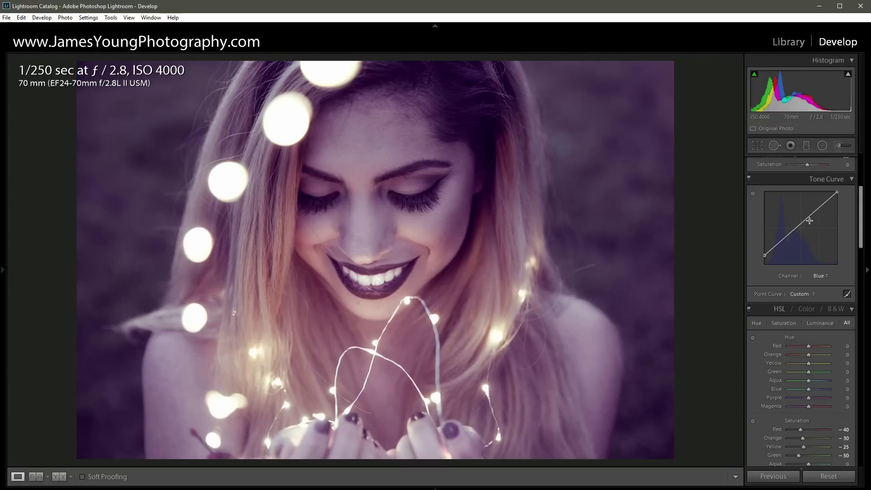
{"action": "left_click_drag", "start_coordinate": [862, 218], "coordinate": [867, 181]}
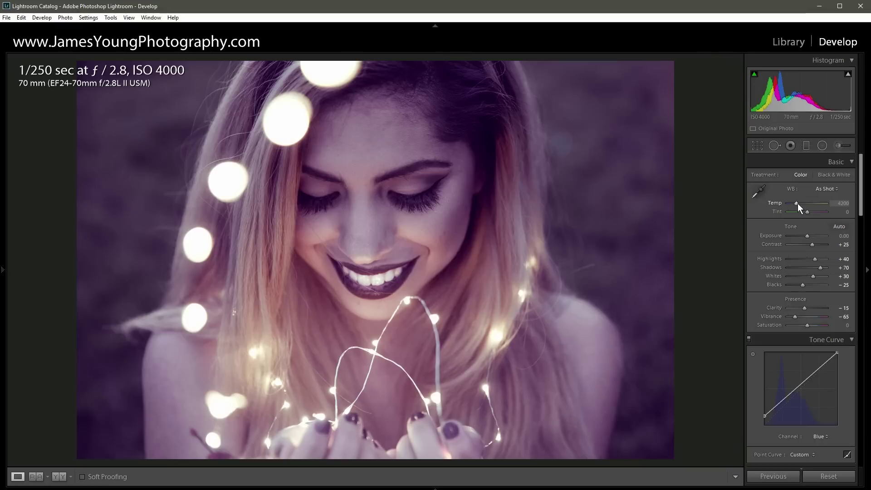
- Raise white balance Temp to 5450 and Tint to +20 for a pinker cast
{"action": "scroll", "coordinate": [798, 204], "scroll_direction": "up", "scroll_amount": 2}
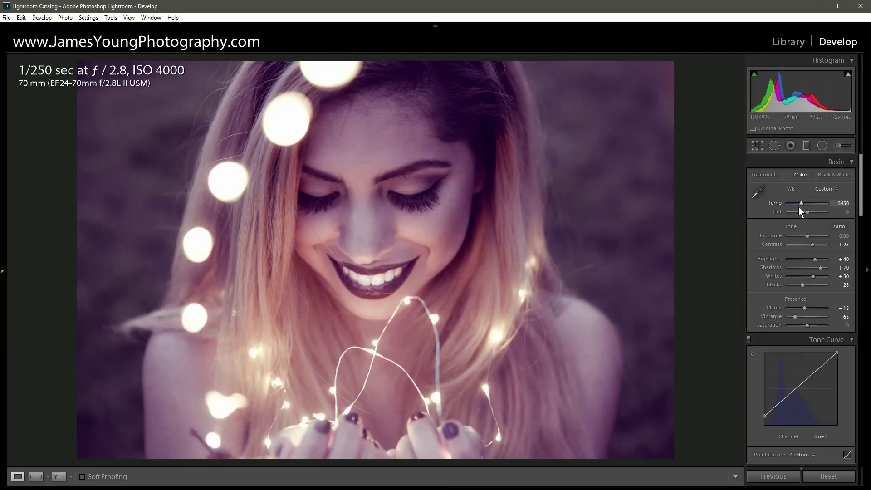
{"action": "left_click_drag", "start_coordinate": [808, 211], "coordinate": [809, 212]}
{"action": "left_click_drag", "start_coordinate": [864, 172], "coordinate": [858, 416]}
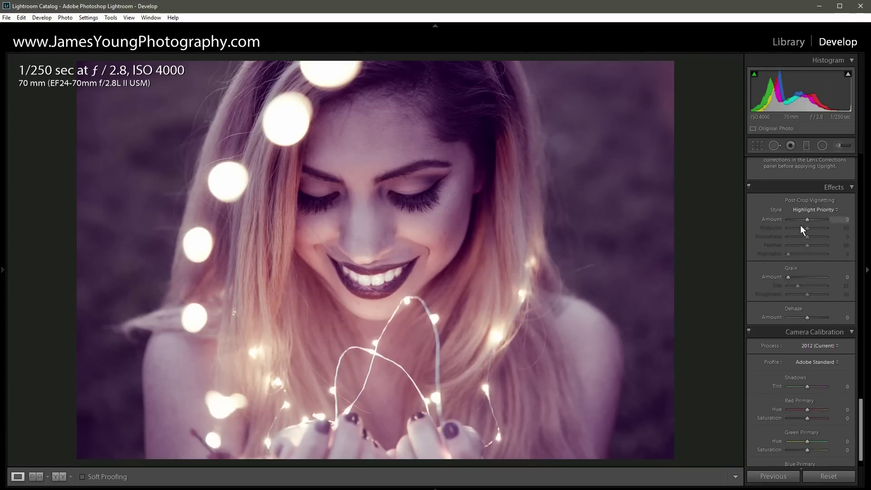
- Give the post-crop vignette Amount -25, Midpoint 0, Roundness +67, Feather 100, toggling Effects to compare
{"action": "left_click_drag", "start_coordinate": [807, 216], "coordinate": [807, 220]}
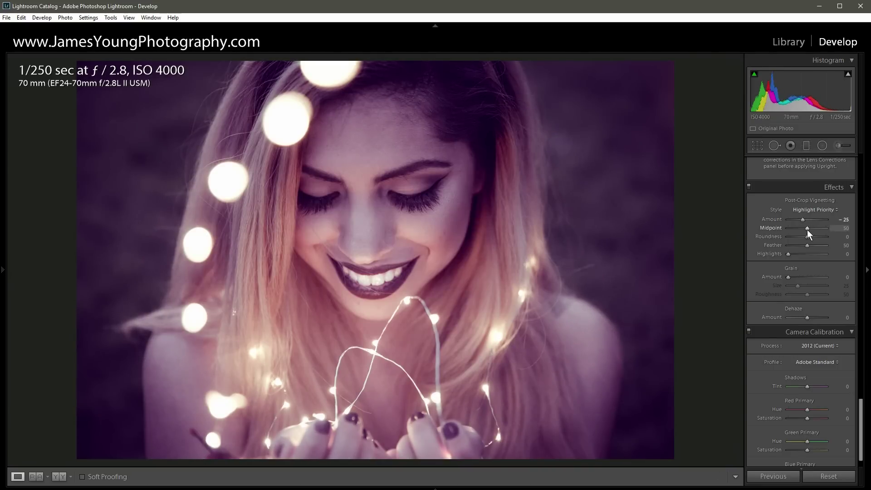
{"action": "key", "text": "alt"}
{"action": "left_click_drag", "start_coordinate": [807, 230], "coordinate": [783, 227]}
{"action": "key", "text": "alt"}
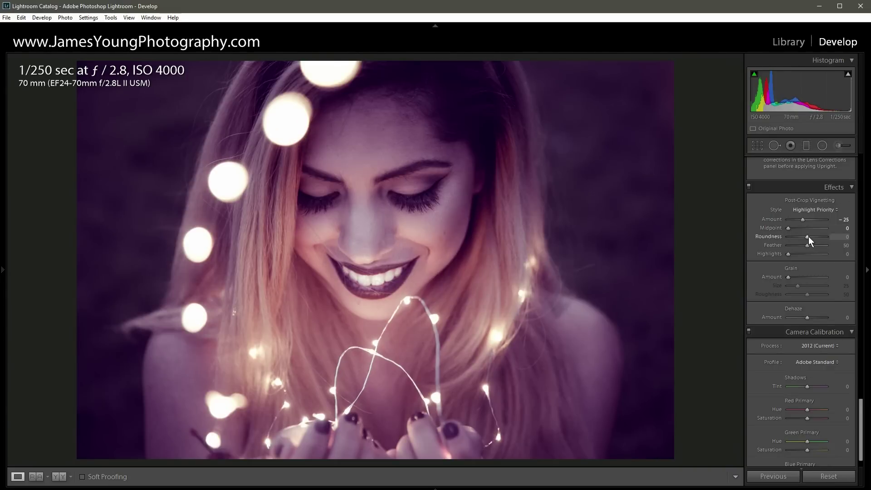
{"action": "key", "text": "alt"}
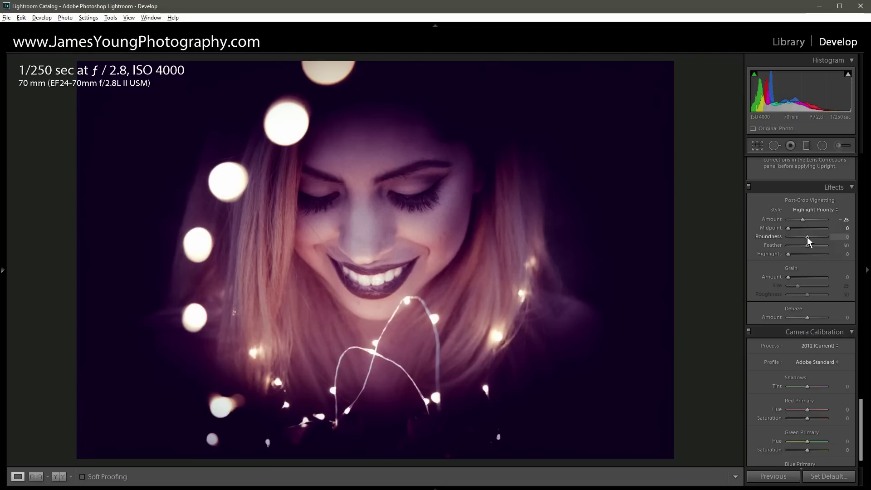
{"action": "left_click_drag", "start_coordinate": [807, 237], "coordinate": [821, 238]}
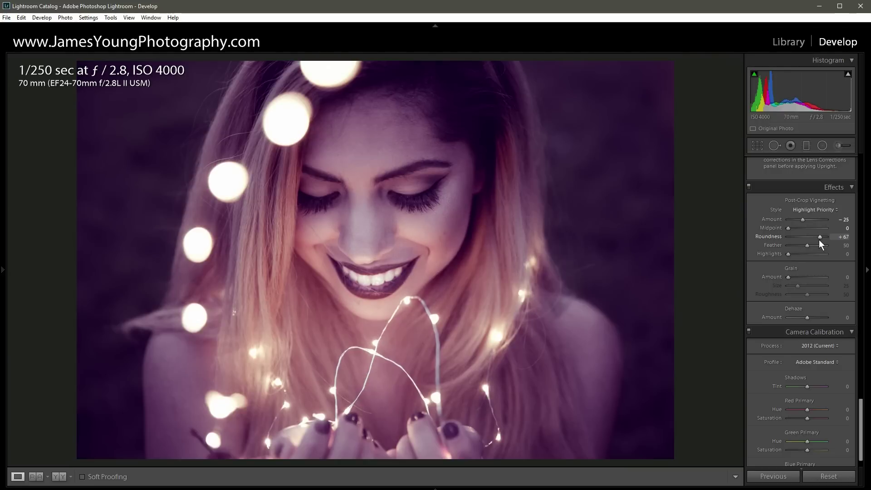
{"action": "left_click_drag", "start_coordinate": [808, 245], "coordinate": [850, 252]}
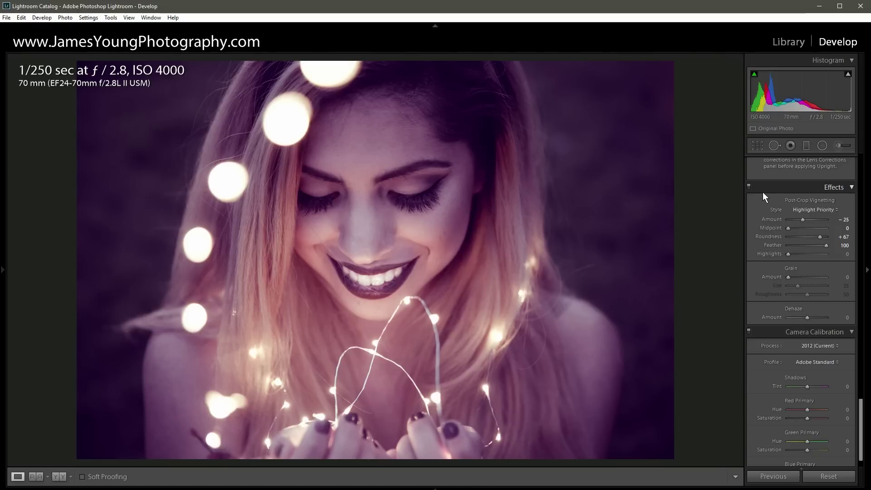
{"action": "left_click", "coordinate": [749, 187]}
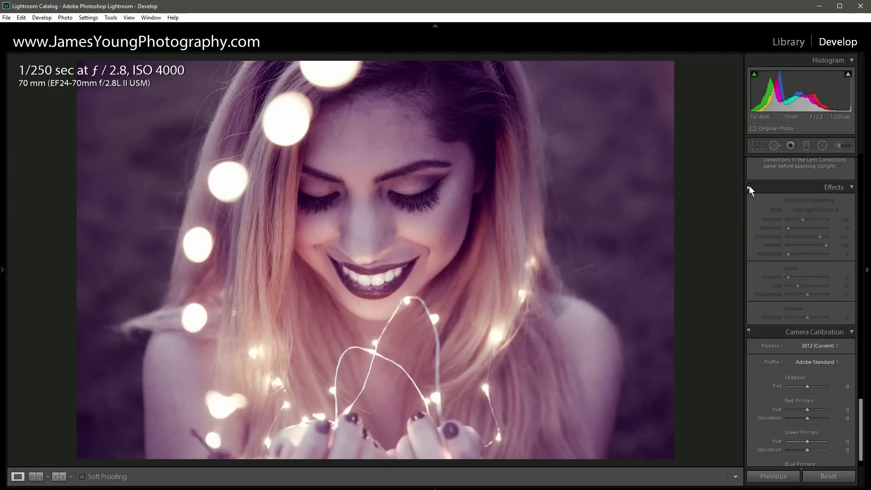
{"action": "left_click", "coordinate": [750, 186]}
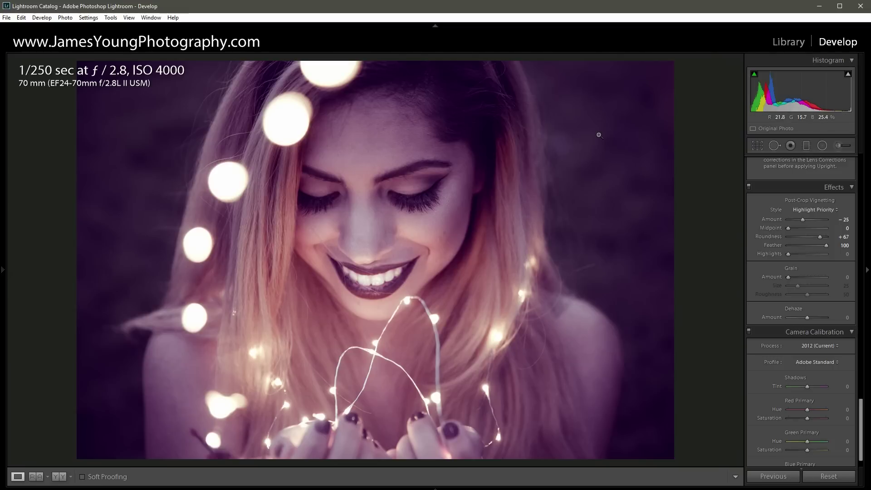
- Zoom to 1:1 on the face and raise Luminance noise reduction to 30
{"action": "left_click_drag", "start_coordinate": [861, 408], "coordinate": [864, 305]}
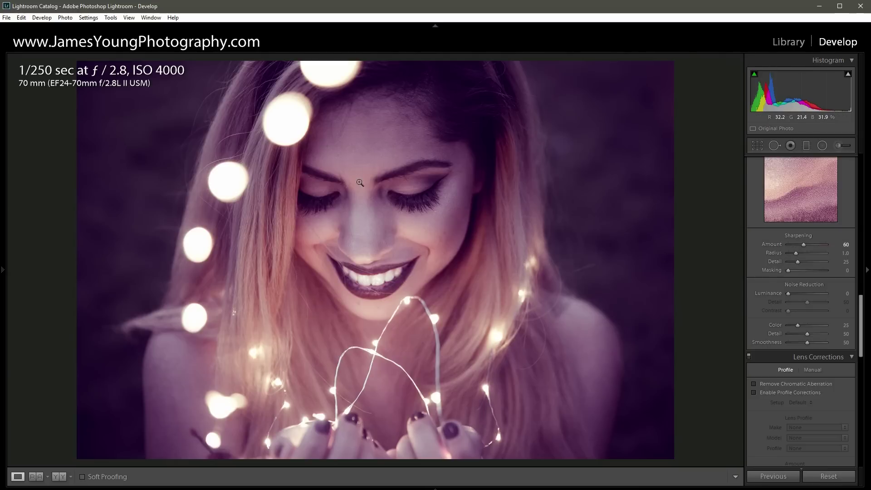
{"action": "left_click", "coordinate": [368, 199]}
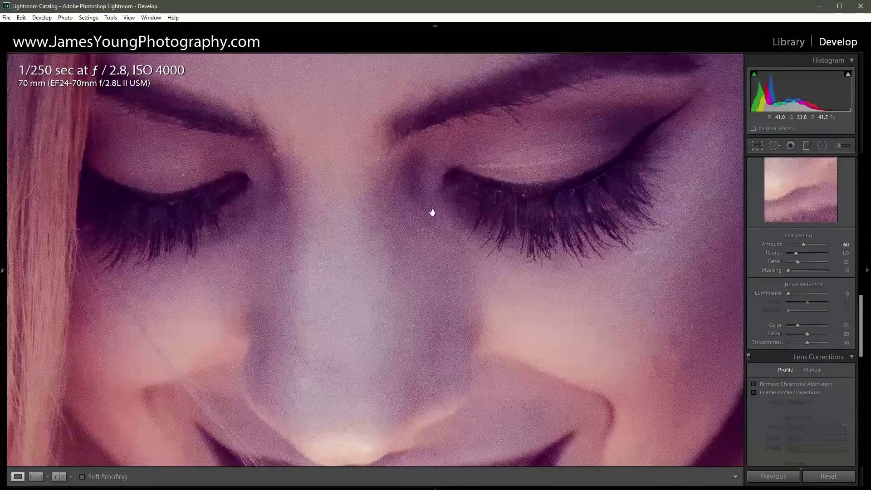
{"action": "left_click_drag", "start_coordinate": [789, 294], "coordinate": [795, 294]}
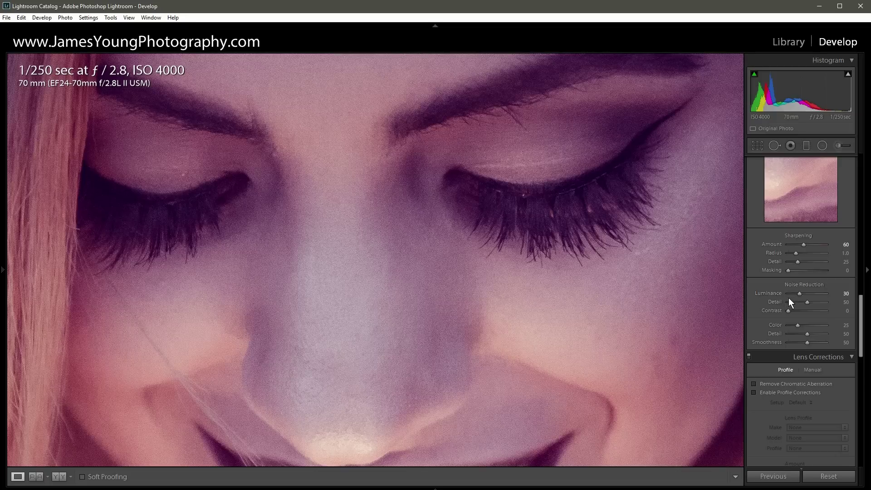
- Compare the Detail adjustments off and on, at 1:1 and at full-photo view
{"action": "left_click_drag", "start_coordinate": [861, 301], "coordinate": [856, 286]}
{"action": "left_click", "coordinate": [749, 227]}
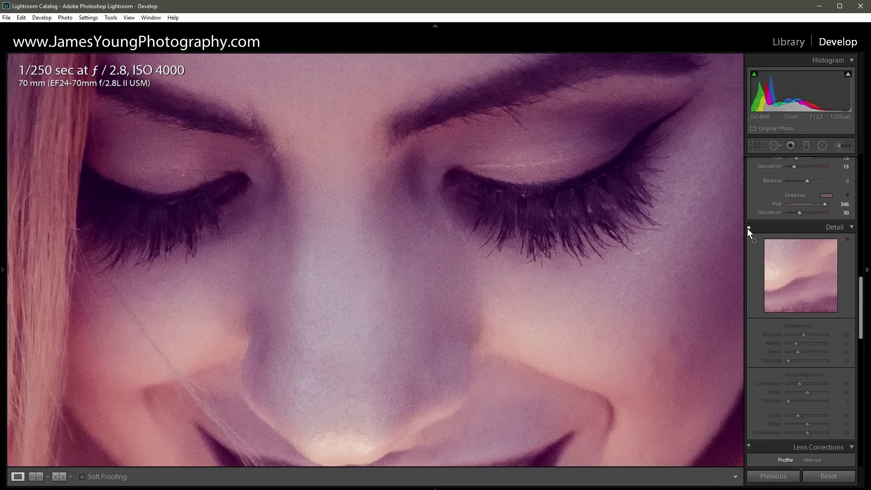
{"action": "left_click", "coordinate": [749, 227]}
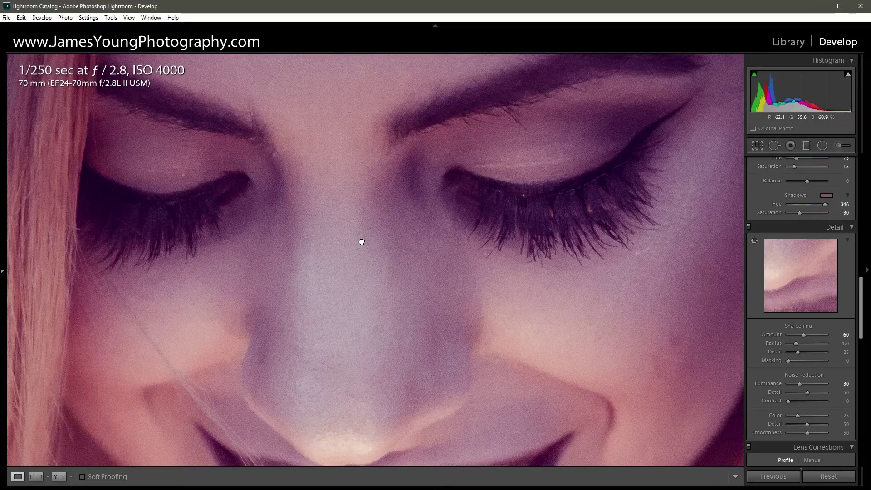
{"action": "left_click", "coordinate": [362, 242]}
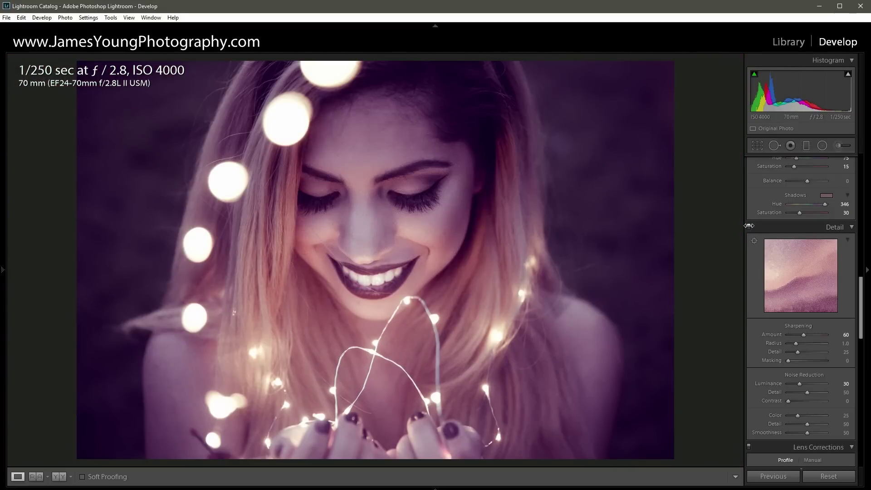
{"action": "left_click", "coordinate": [749, 227]}
{"action": "left_click", "coordinate": [749, 227]}
{"action": "scroll", "coordinate": [791, 331], "scroll_direction": "down", "scroll_amount": 5}
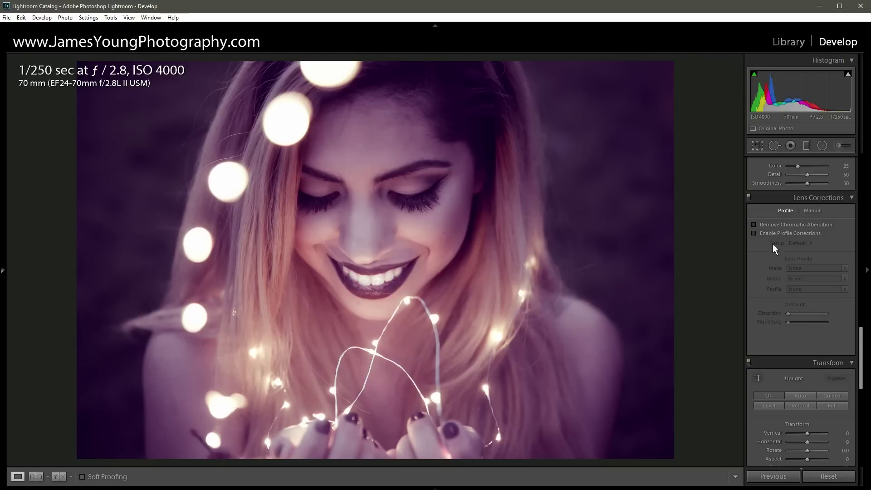